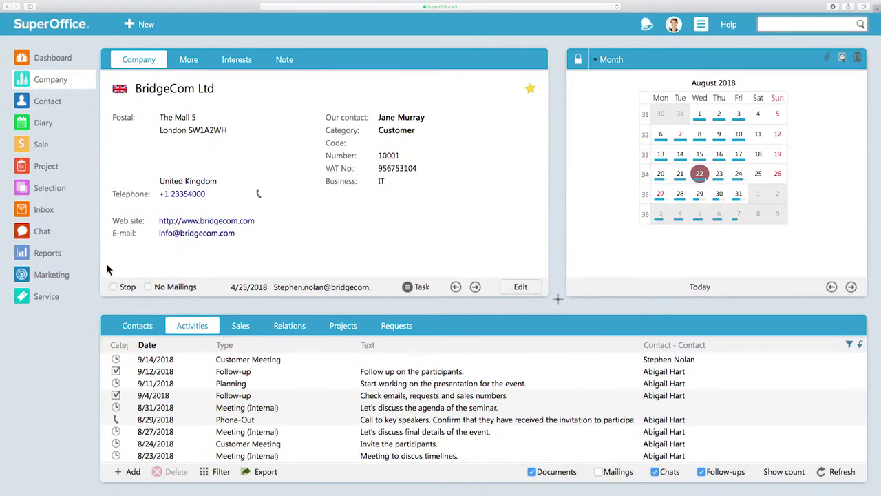
Step: Open the Newsletter sign-up form from Marketing's Forms list in the Edit form dialog
left_click(71, 274)
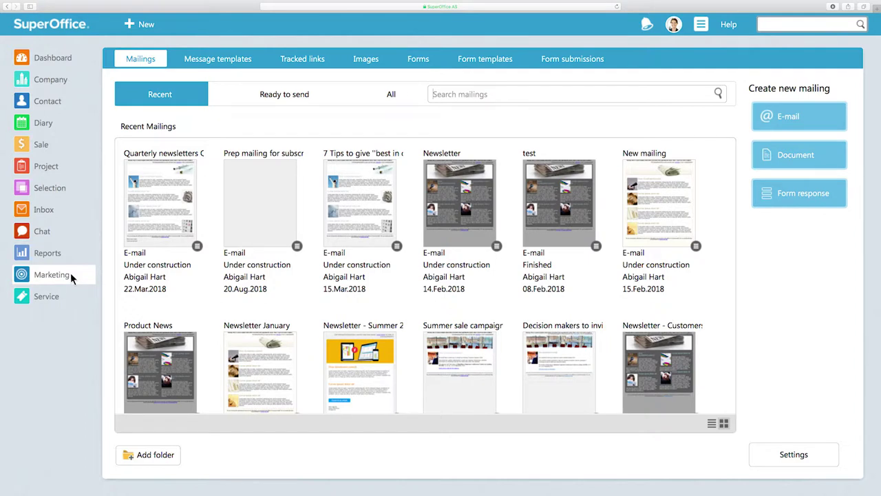
left_click(435, 62)
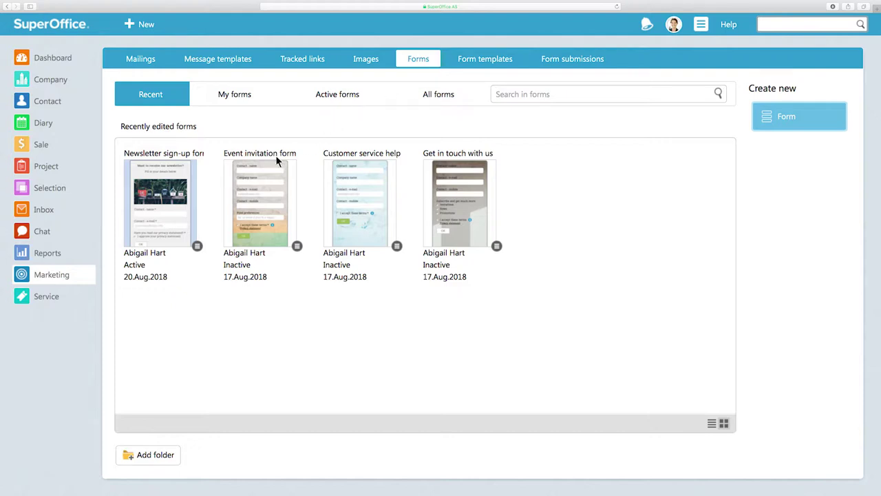
left_click(144, 235)
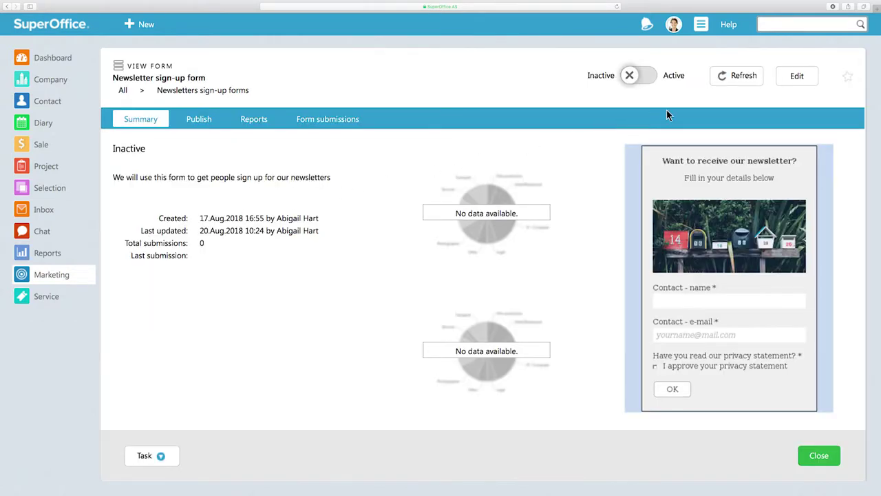
left_click(808, 77)
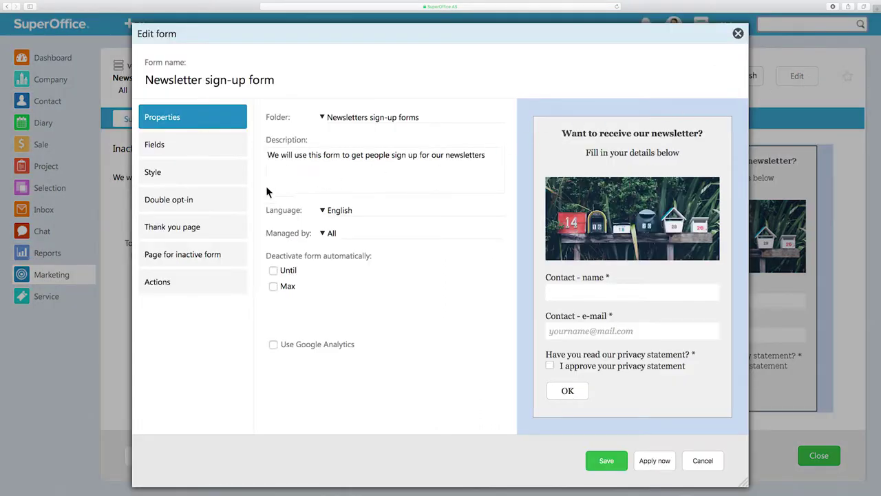
Step: Enable double opt-in for the Newsletter form and place the caret in its message editor
left_click(197, 200)
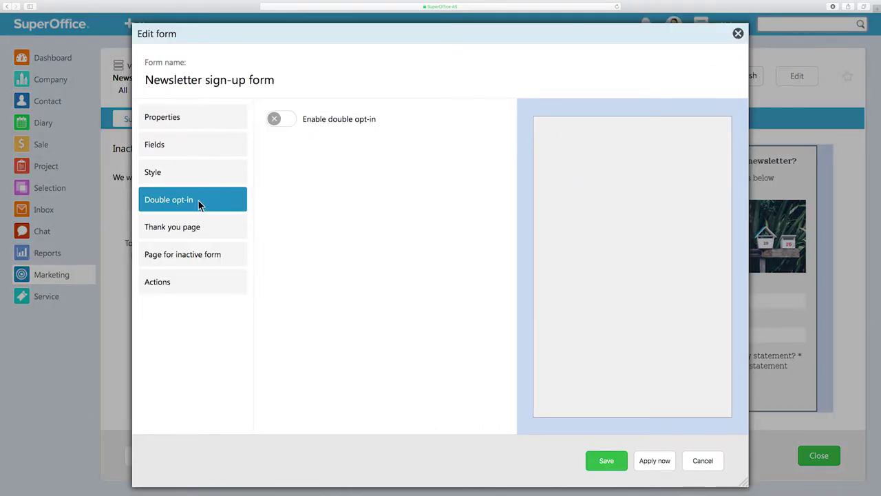
left_click(276, 120)
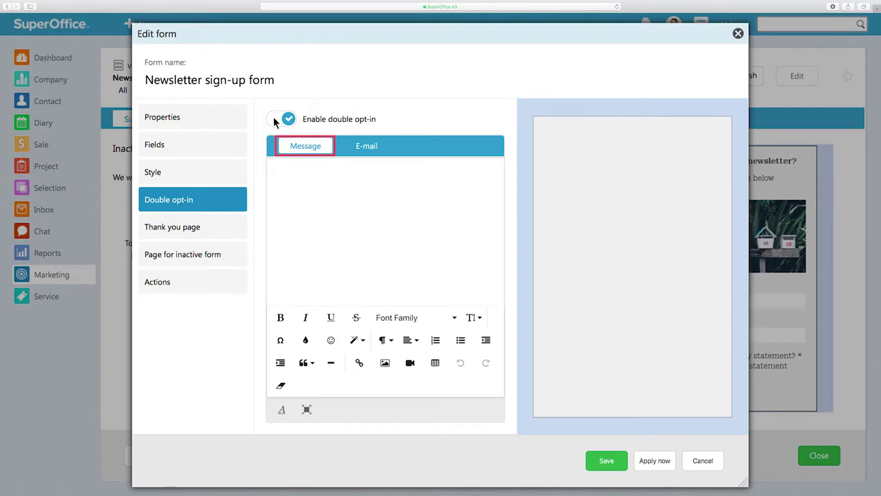
left_click(273, 172)
Step: Paste the opt-in message ending 'Enjoy our newsletters!' and format it in Calibri, size 18
type("Please confirm your email address.  To activate your subscription, you need to confirm your email address by clicking the link in an email we've just sent to you.  Once you confirm yur email address, we will add you to our Newsletter mailing list.  Enjoy our newsletters!")
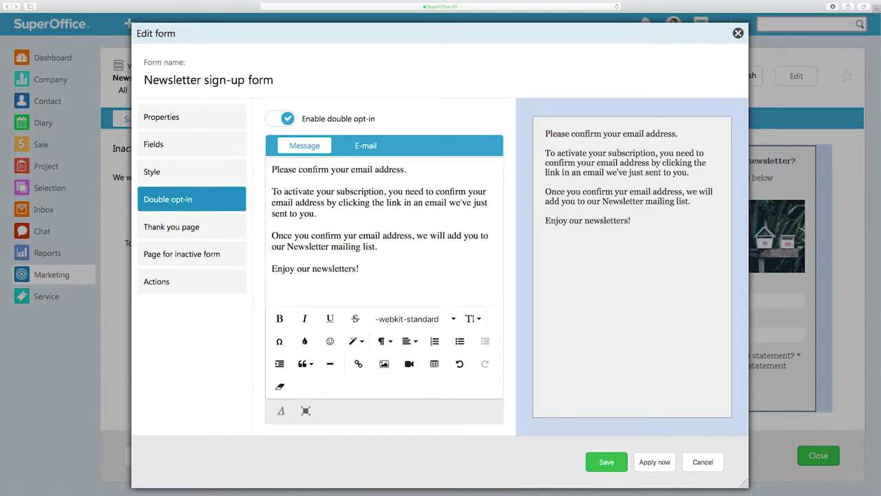
key("super+a")
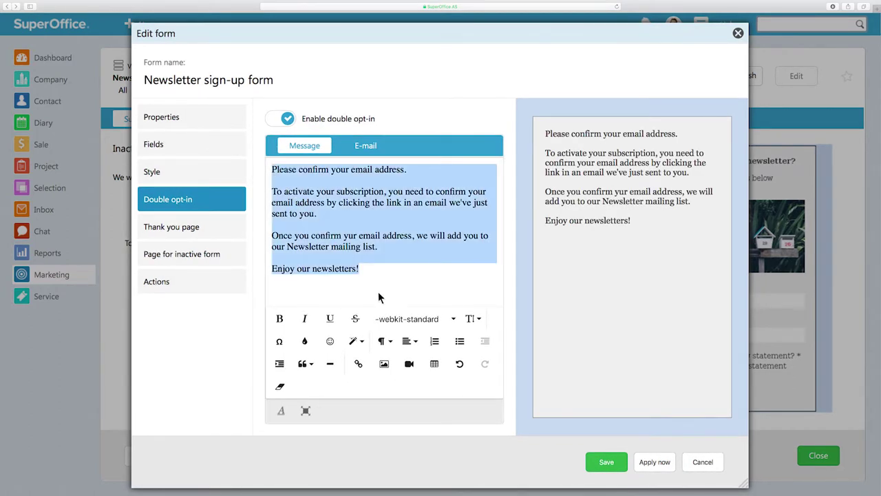
left_click(406, 324)
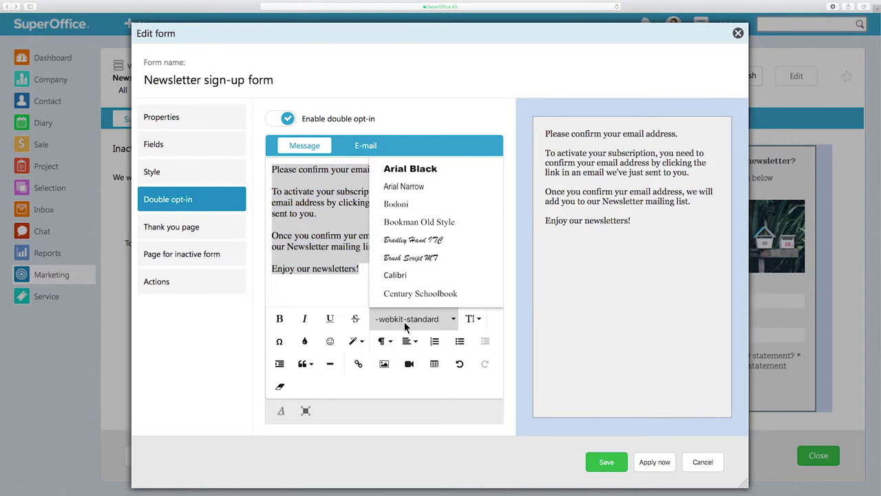
left_click(419, 275)
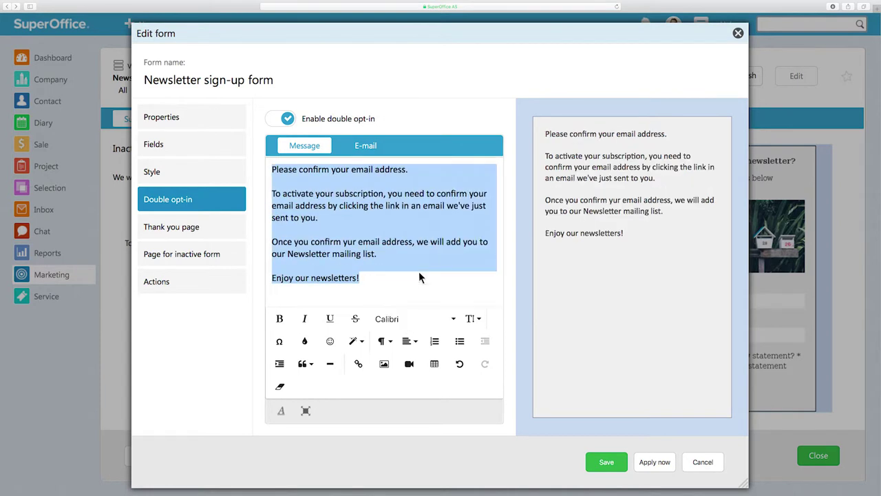
left_click(472, 319)
left_click(471, 257)
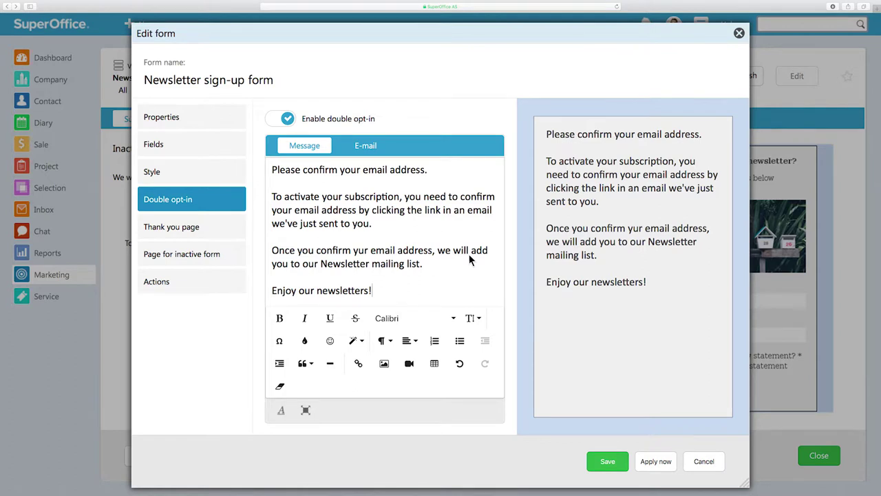
left_click(349, 147)
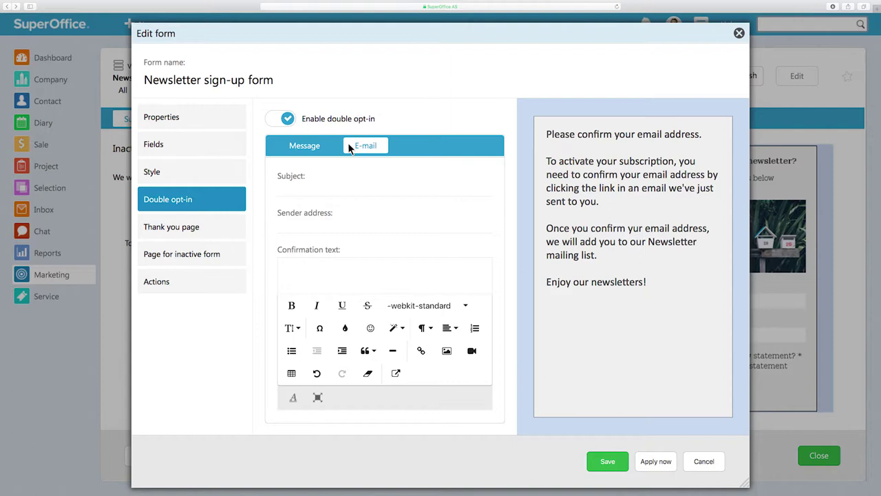
left_click(348, 189)
Step: Set subject 'Bridgecom Newsletter - Please confirm your email address' and enter the company's info sender address
type("Brid")
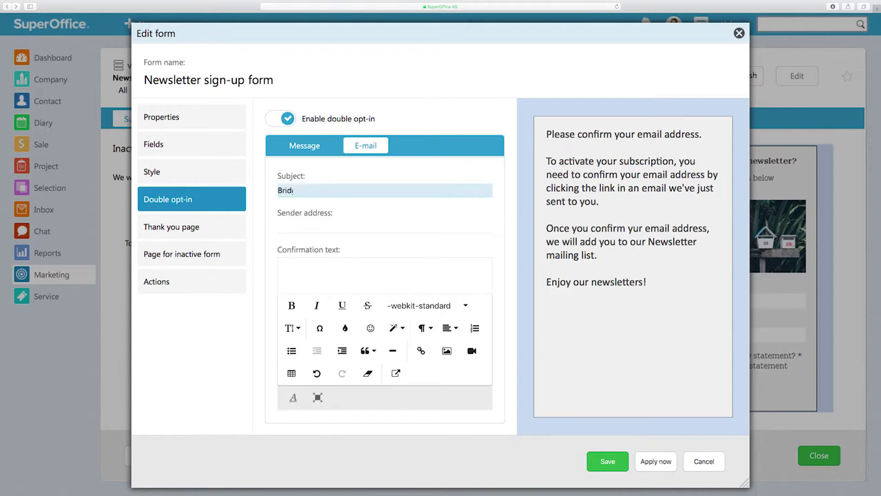
type("gecom Newsletter - Please confirm your email address")
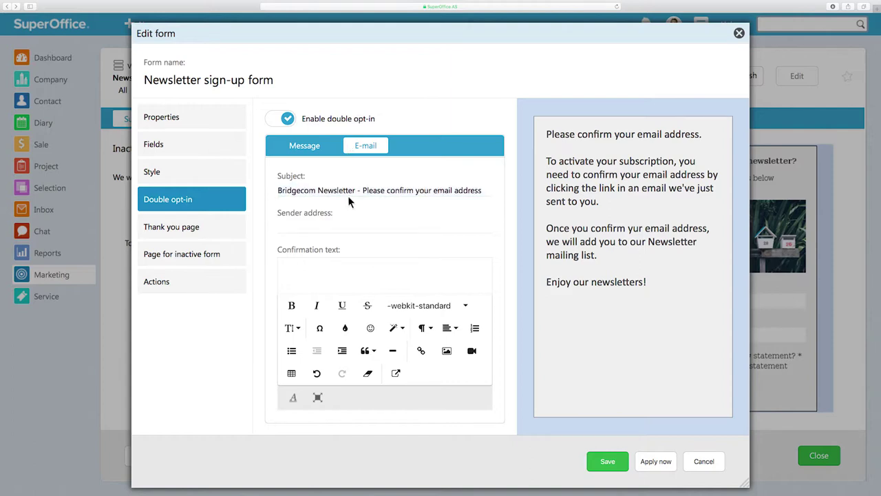
left_click(348, 229)
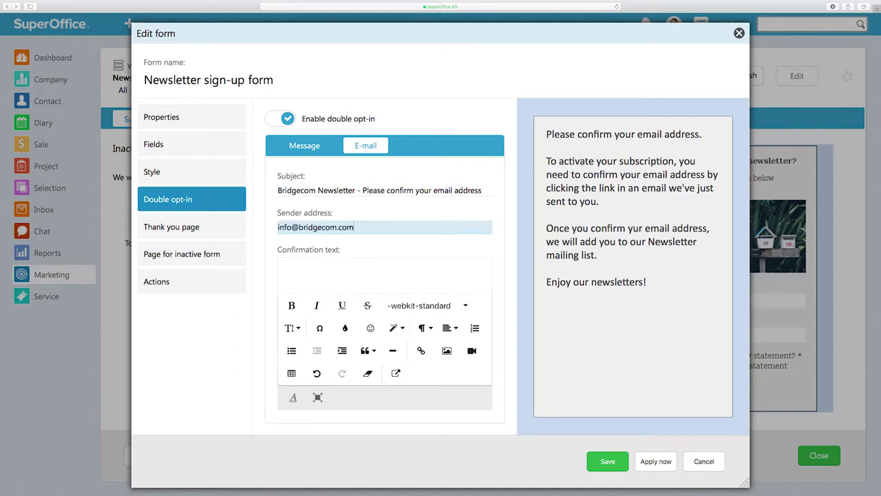
key("Tab")
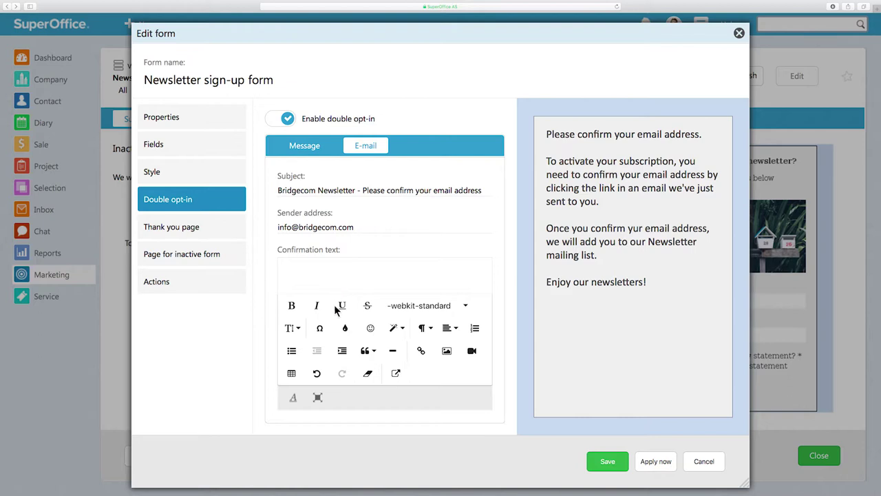
Step: Write the 'You are almost there!' text with confirm instructions, then insert a Confirm link
left_click(318, 398)
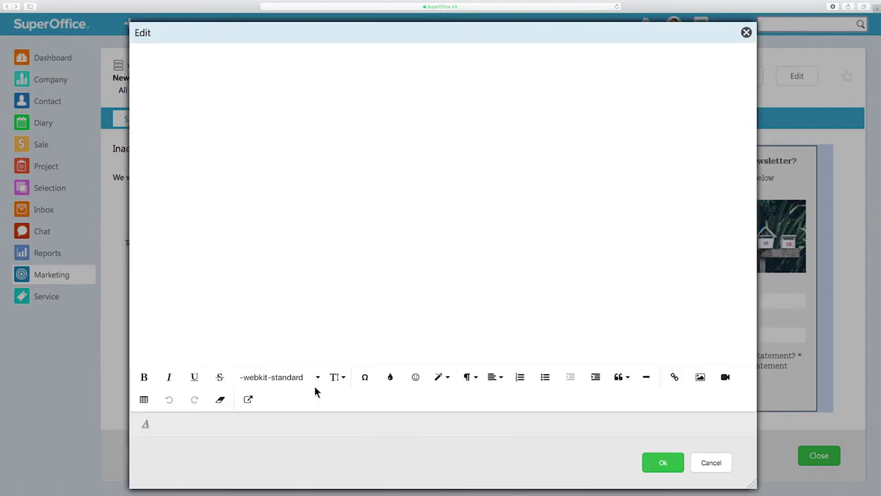
type("You are almost there!")
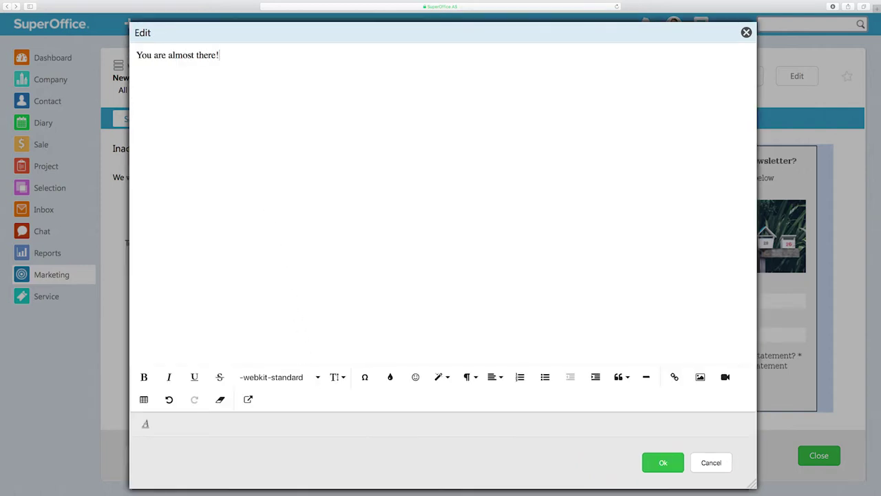
key("Return")
type("Please click the link below to confirm your email address, and we'll email you our newsletter every month.")
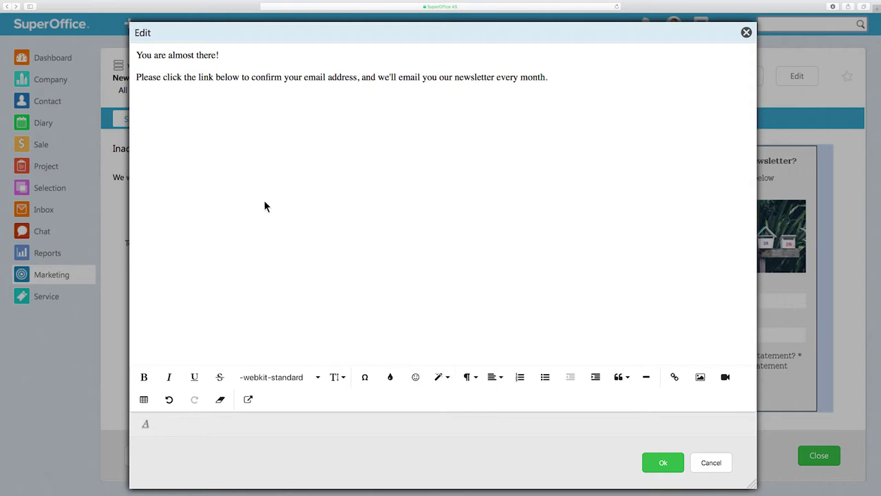
key("Return")
left_click(248, 400)
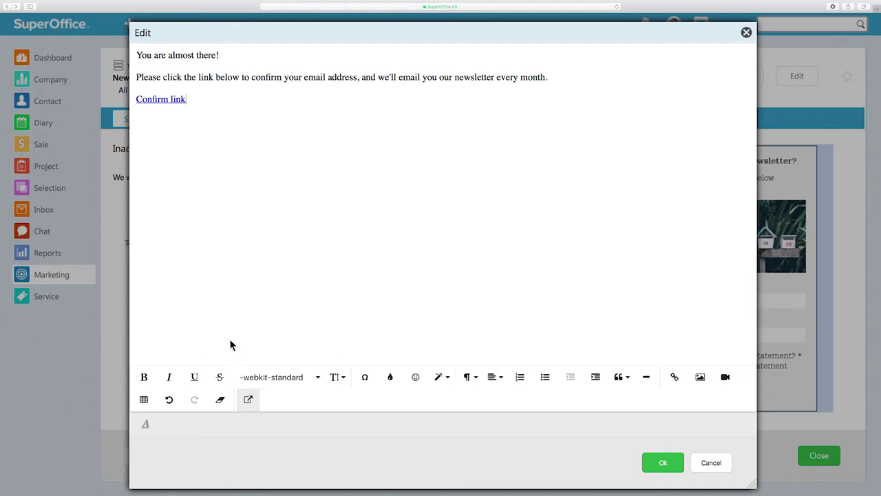
left_click(159, 100)
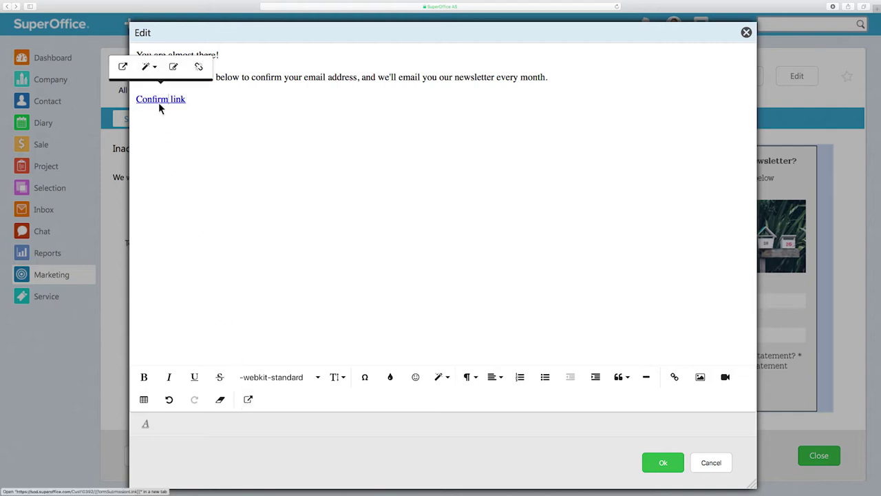
Step: Change the Confirm link text to 'Yes, sign me up!' with Open in new tab ticked
left_click(174, 68)
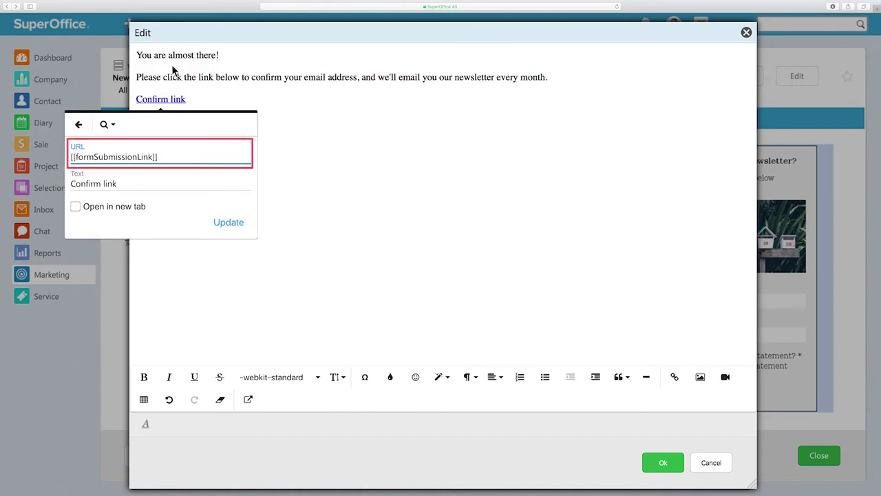
left_click(126, 183)
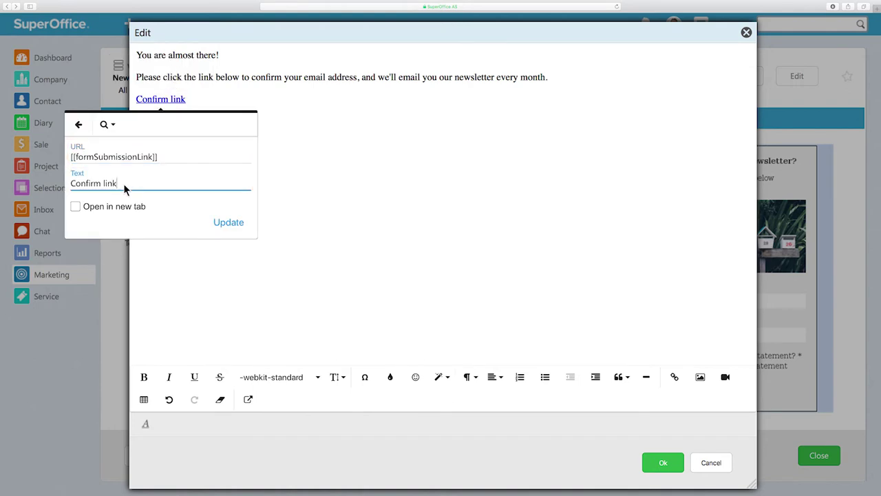
key("super+a")
key("BackSpace")
type("Yes, sign me up!")
left_click(75, 207)
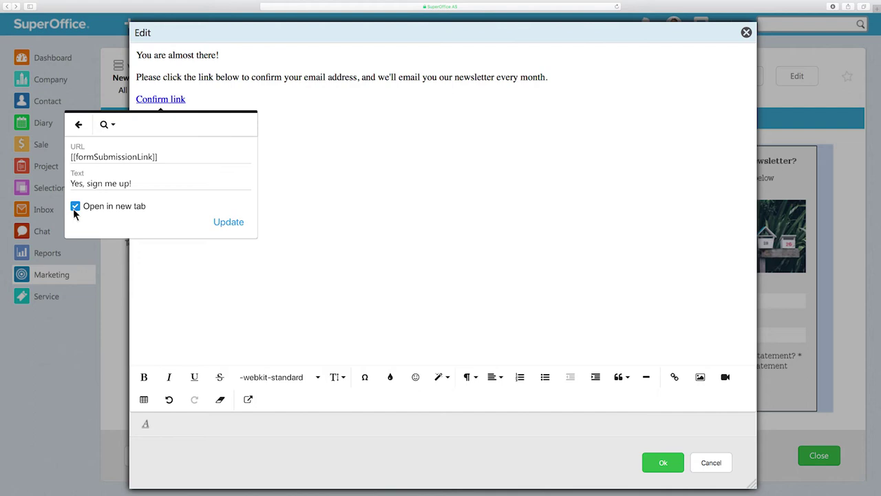
left_click(229, 221)
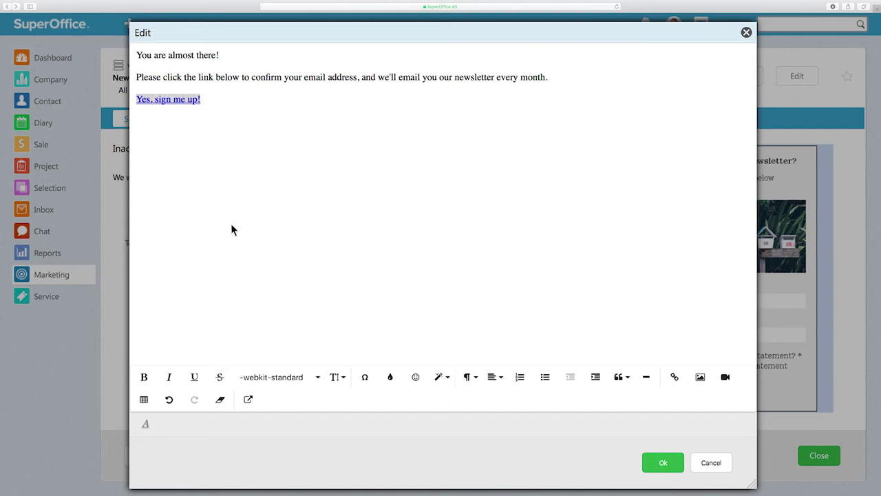
Step: Style the 'Yes, sign me up!' link as Thick and accept the confirmation e-mail text
left_click(172, 101)
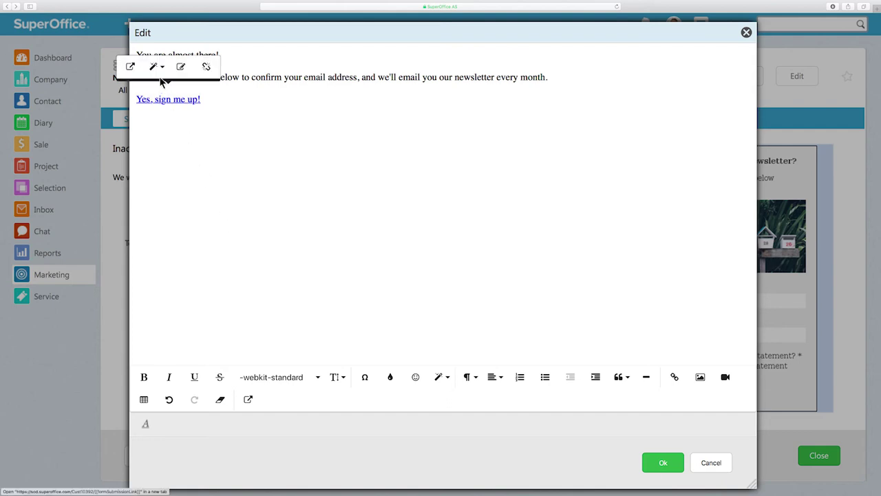
left_click(155, 68)
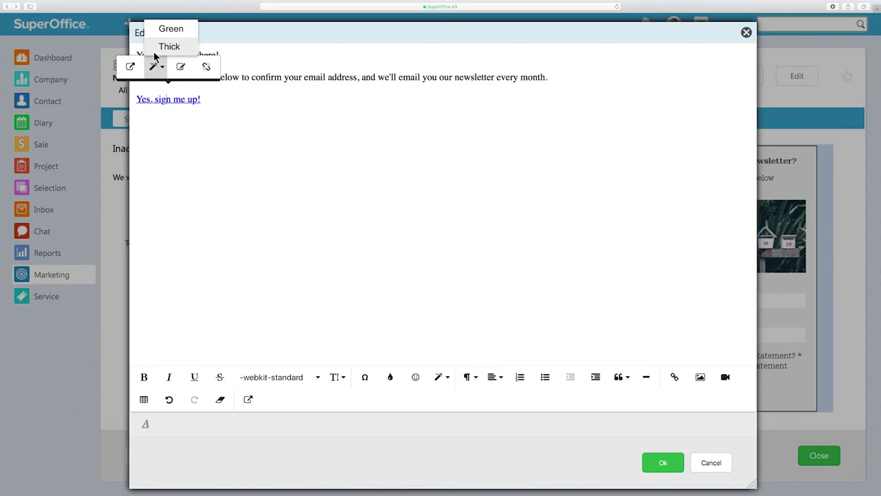
left_click(156, 46)
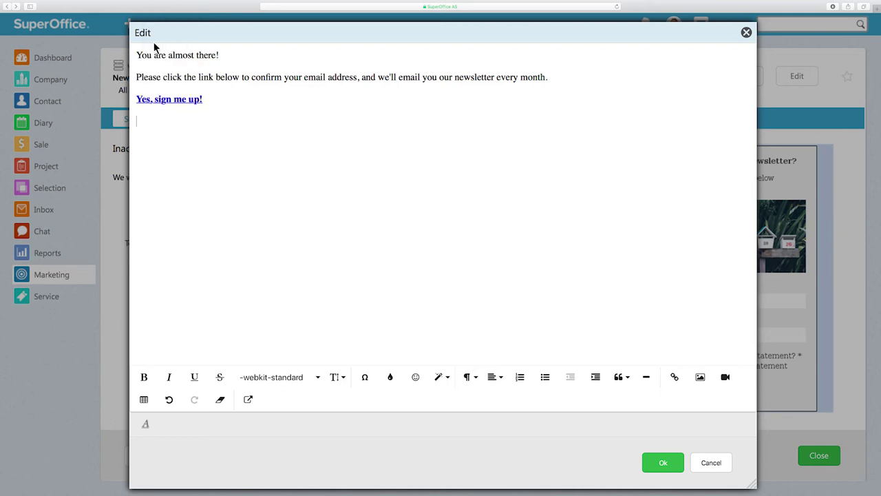
left_click(656, 471)
Step: Save the Newsletter sign-up form's double opt-in changes
left_click(596, 467)
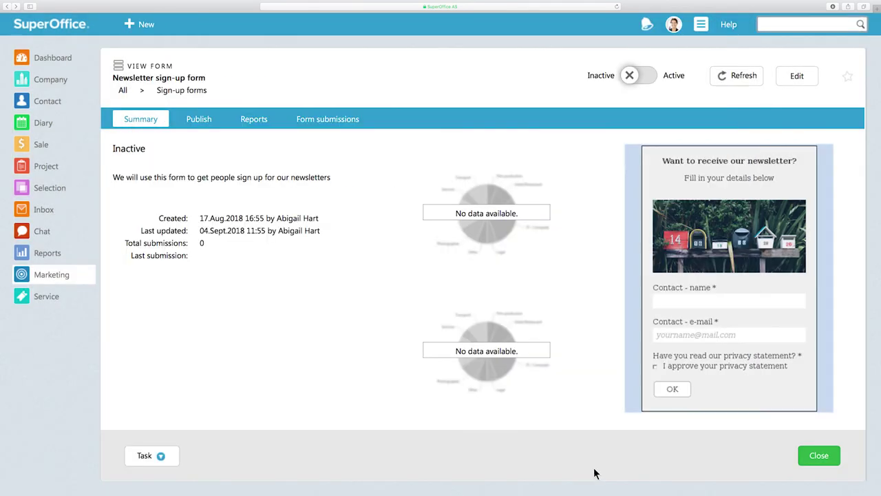